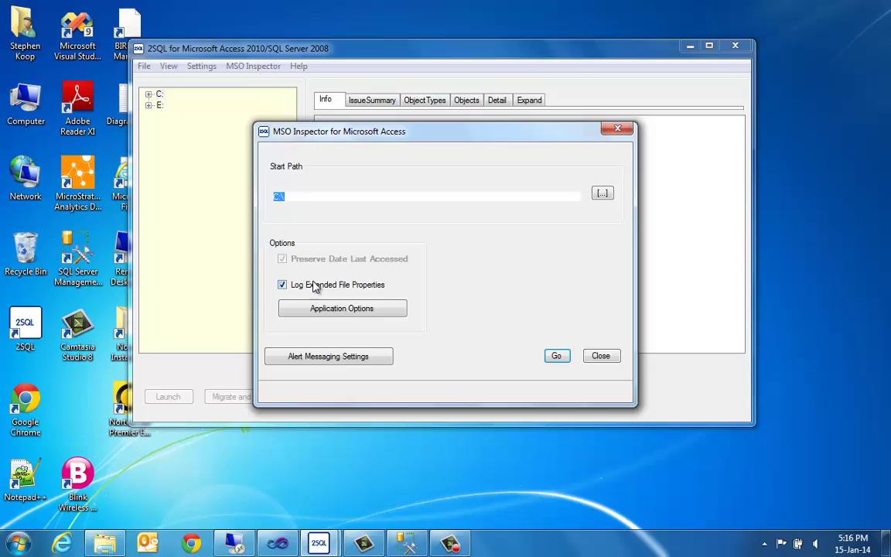
Review the MSO Inspector's logging options for Microsoft Access and its interactive alert messaging settings
{"action": "left_click", "coordinate": [342, 309]}
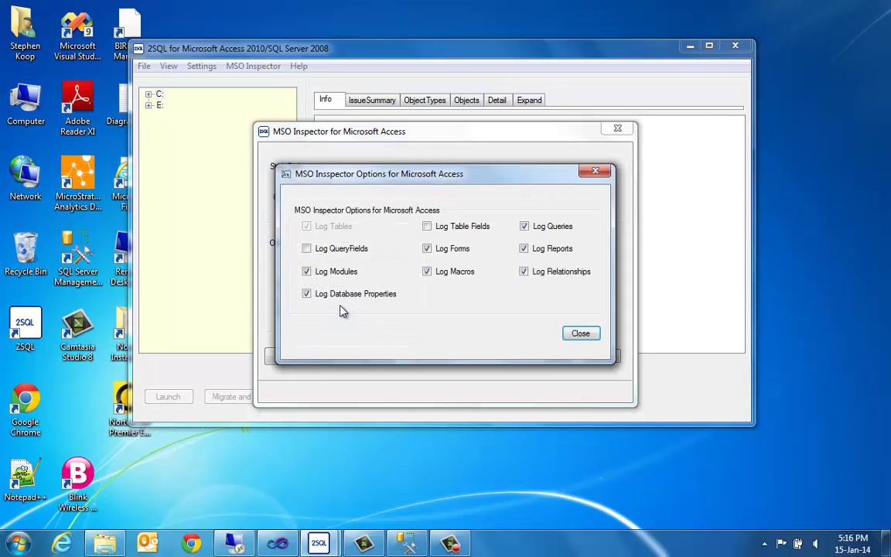
{"action": "left_click", "coordinate": [582, 334]}
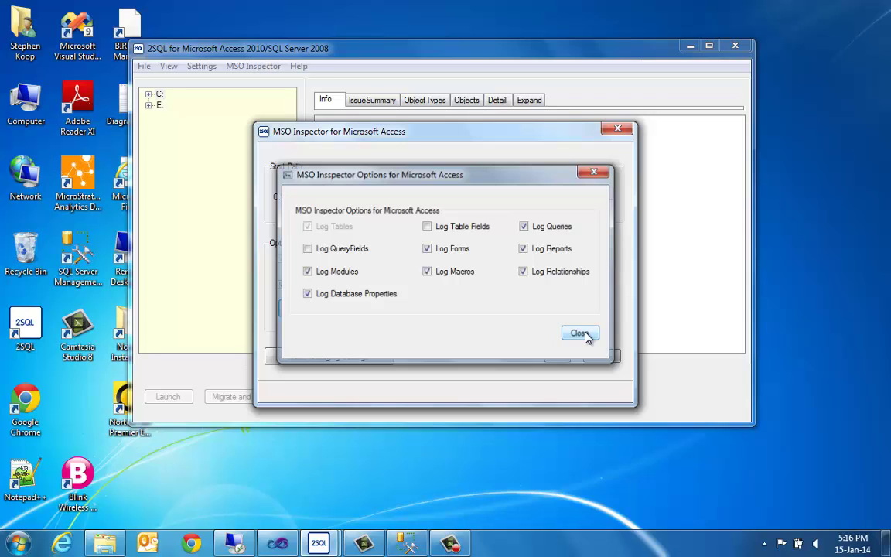
{"action": "left_click", "coordinate": [580, 334]}
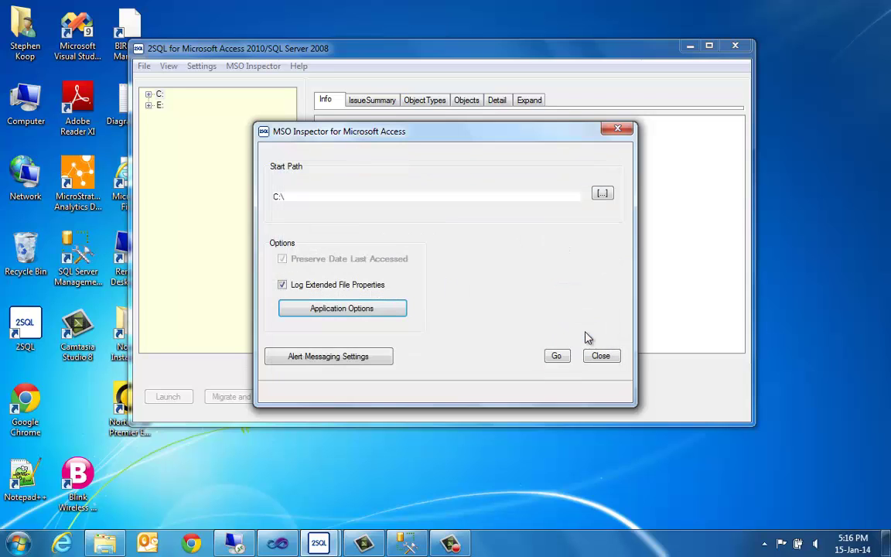
{"action": "left_click", "coordinate": [318, 358]}
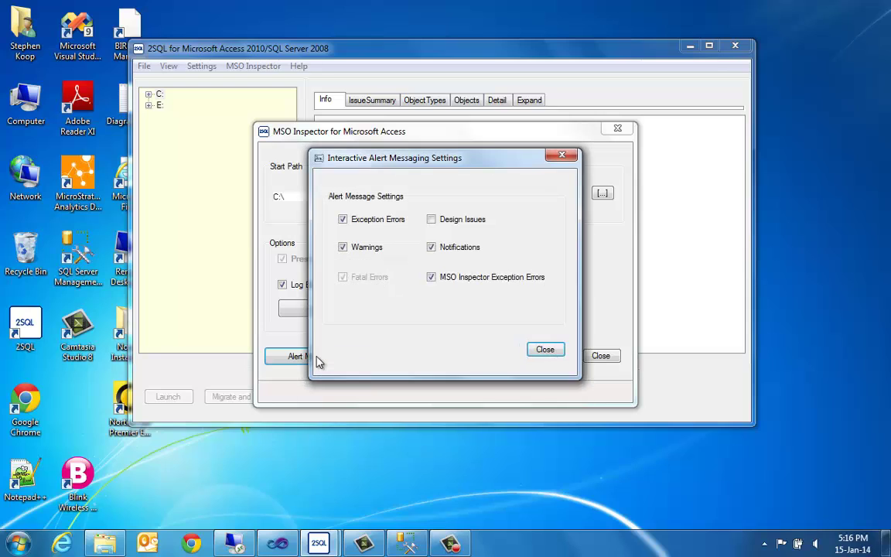
{"action": "left_click", "coordinate": [546, 351]}
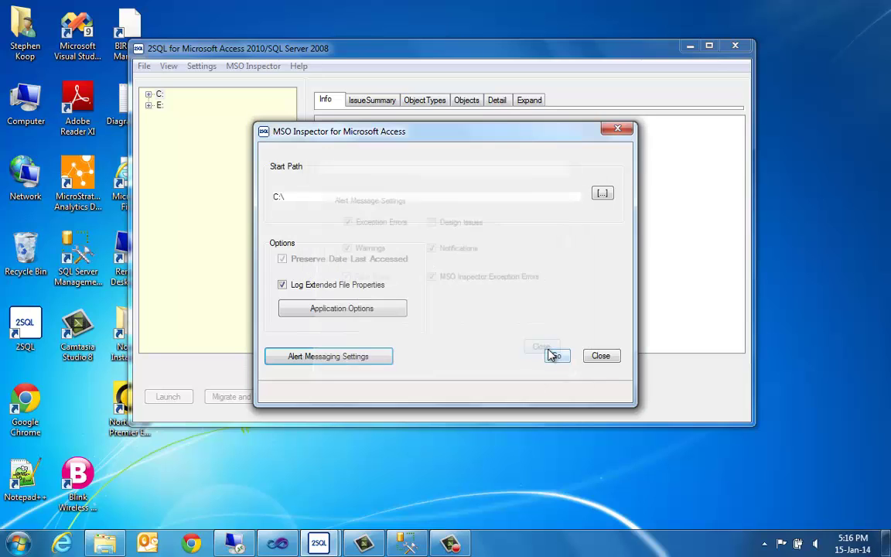
Set the start path to C:\2SQL Demo Folder, run the MSO Inspector scan and dismiss its completion message
{"action": "left_click", "coordinate": [603, 194]}
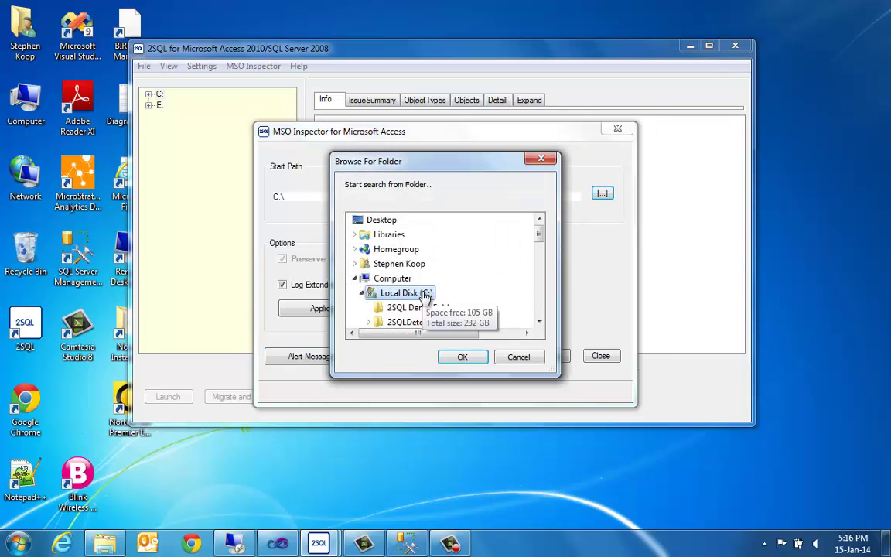
{"action": "left_click", "coordinate": [426, 308]}
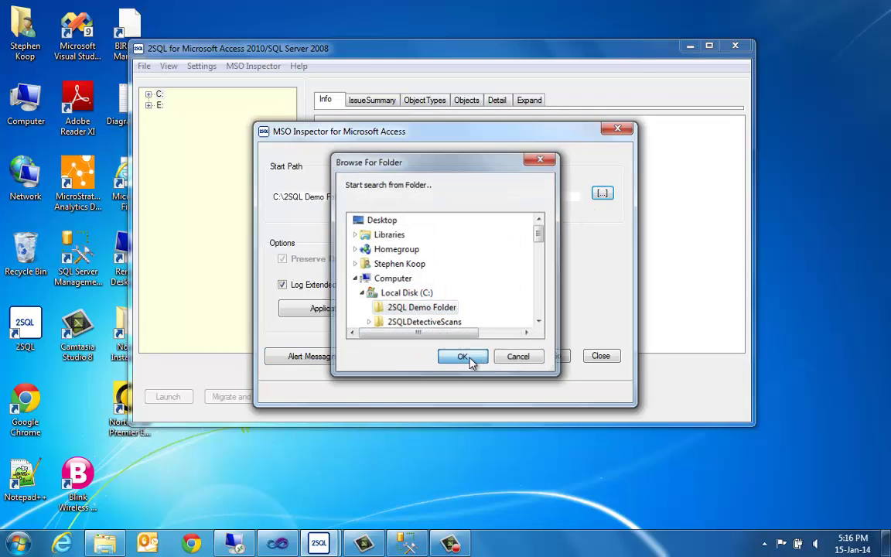
{"action": "left_click", "coordinate": [464, 357]}
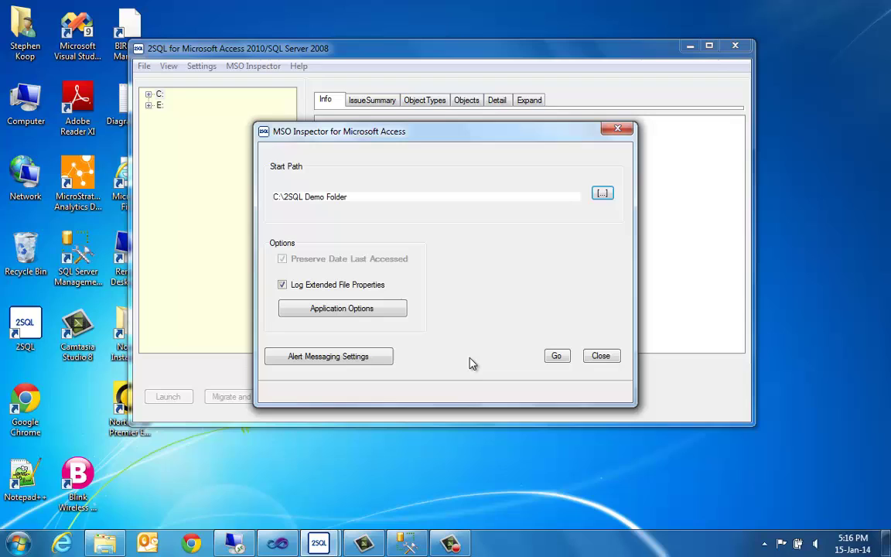
{"action": "left_click", "coordinate": [557, 356]}
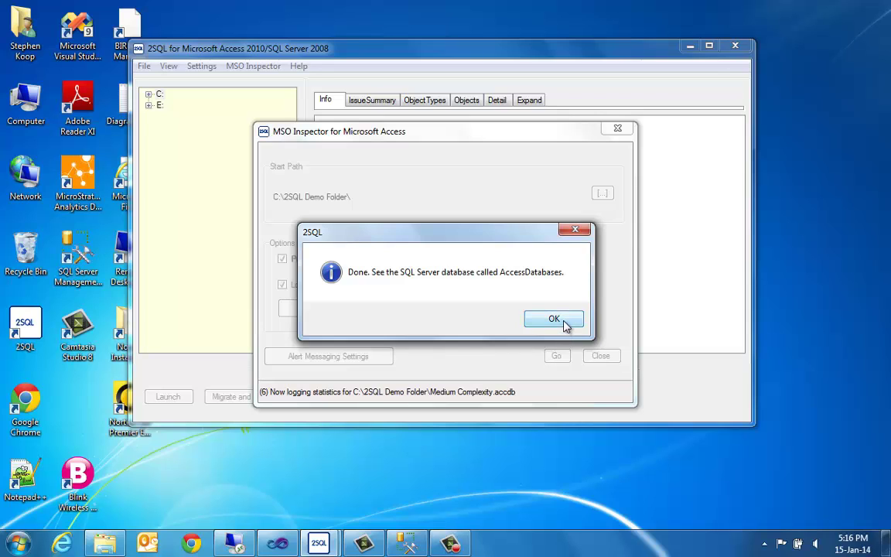
{"action": "left_click", "coordinate": [564, 323]}
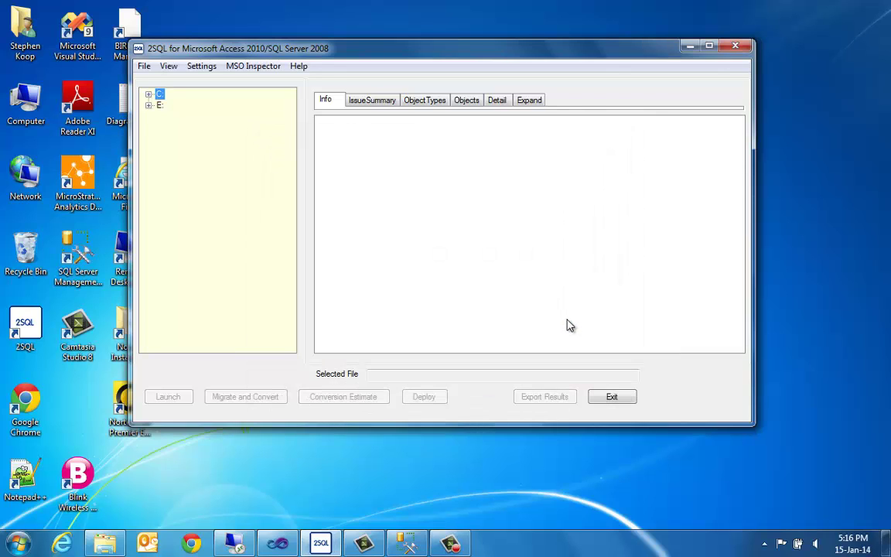
Switch to SQL Server Management Studio and run a scripted SELECT query on the dbo.FileNames table of AccessDatabases
{"action": "left_click", "coordinate": [407, 543]}
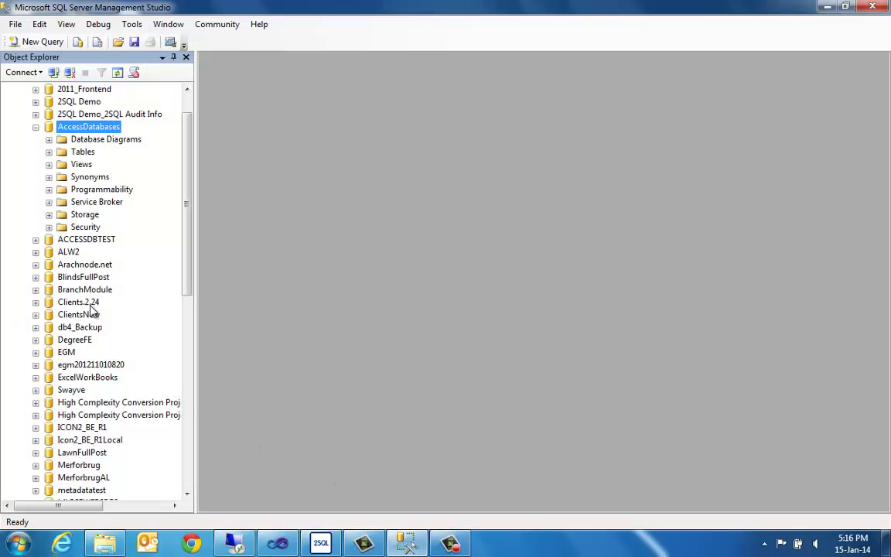
{"action": "left_click", "coordinate": [48, 152]}
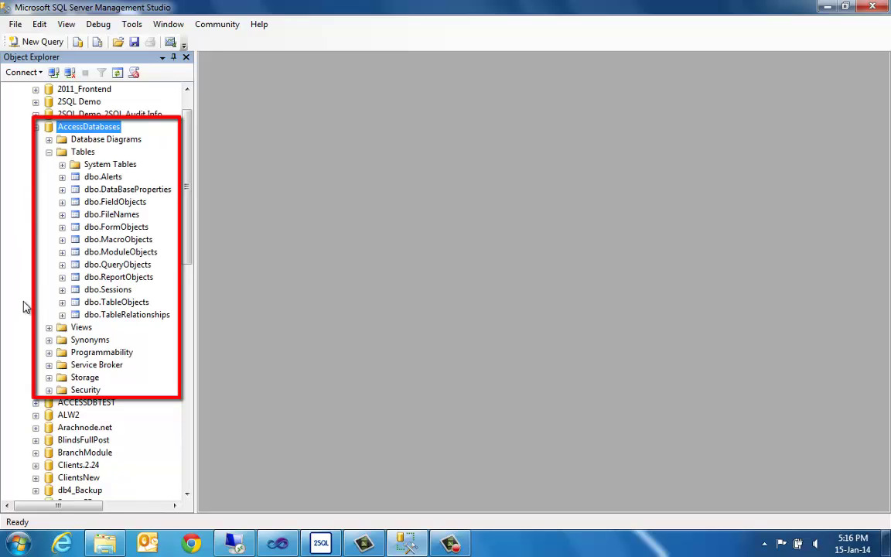
{"action": "left_click", "coordinate": [110, 216]}
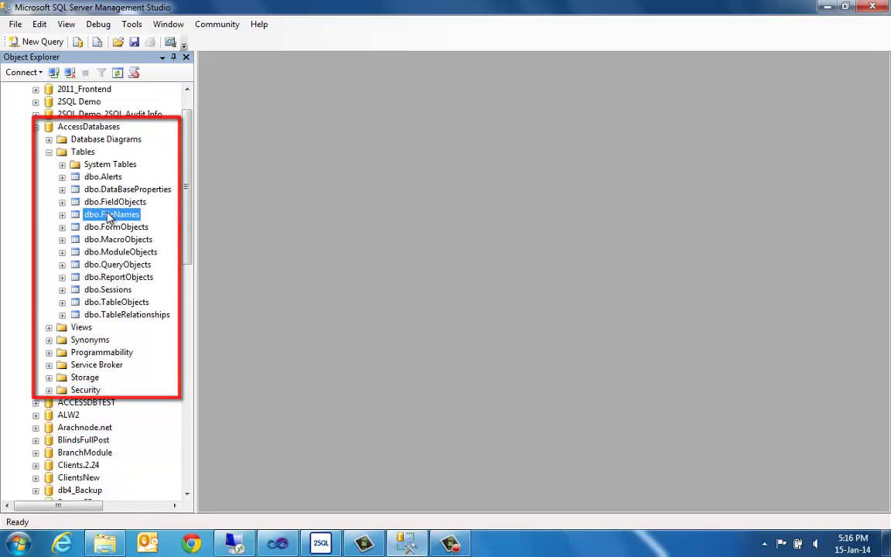
{"action": "right_click", "coordinate": [109, 215]}
{"action": "mouse_move", "coordinate": [178, 281]}
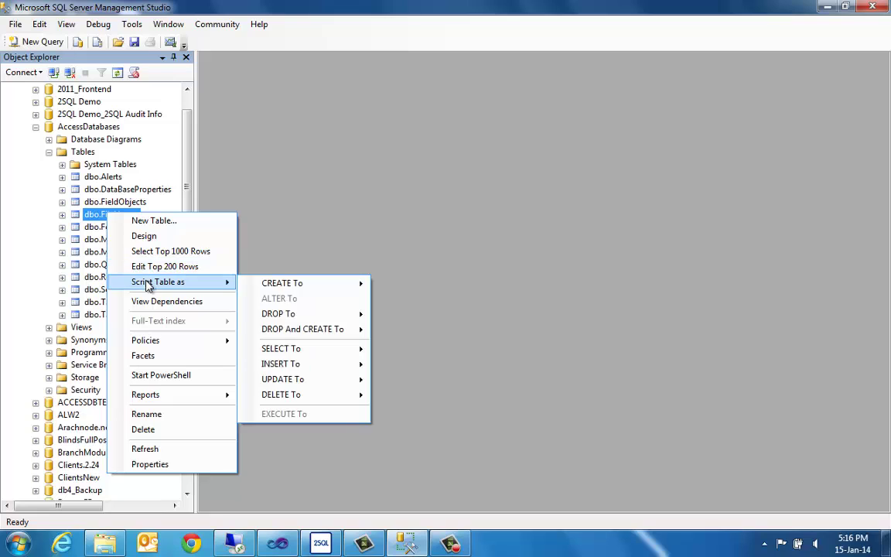
{"action": "mouse_move", "coordinate": [286, 350]}
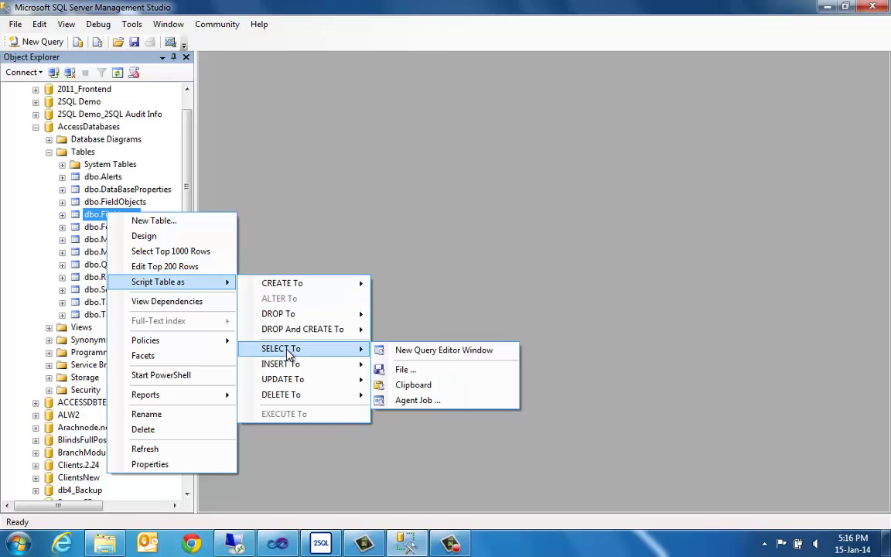
{"action": "left_click", "coordinate": [431, 353]}
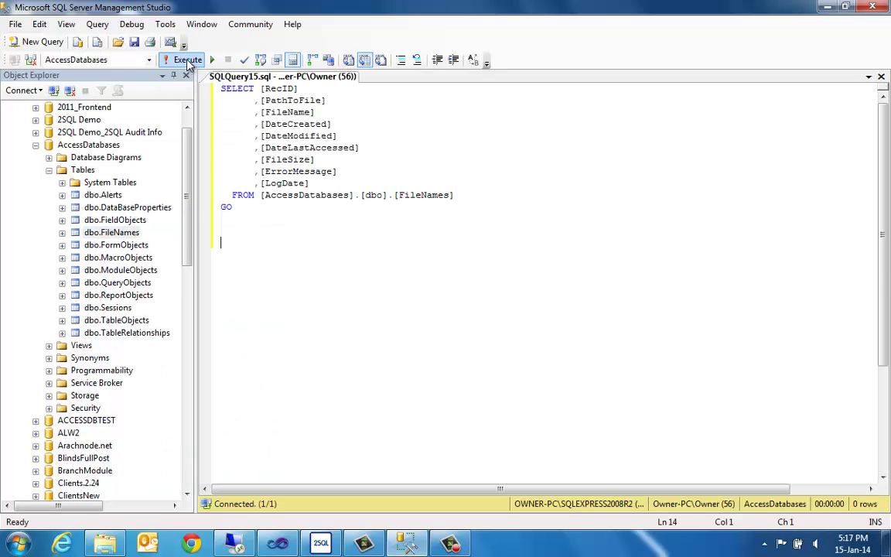
{"action": "left_click", "coordinate": [186, 61]}
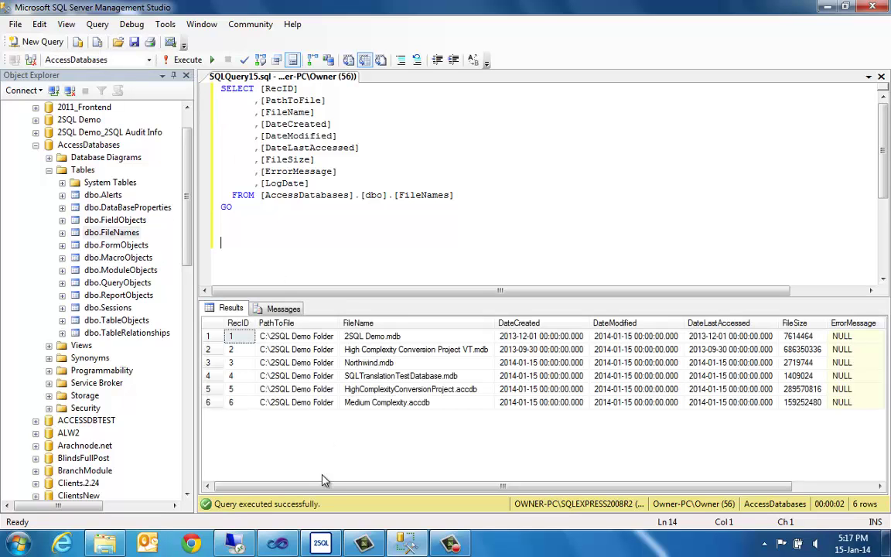
{"action": "left_click_drag", "start_coordinate": [338, 486], "coordinate": [235, 501]}
Script the dbo.TableObjects table as a SELECT in a new query window, execute it and browse the results
{"action": "right_click", "coordinate": [116, 325]}
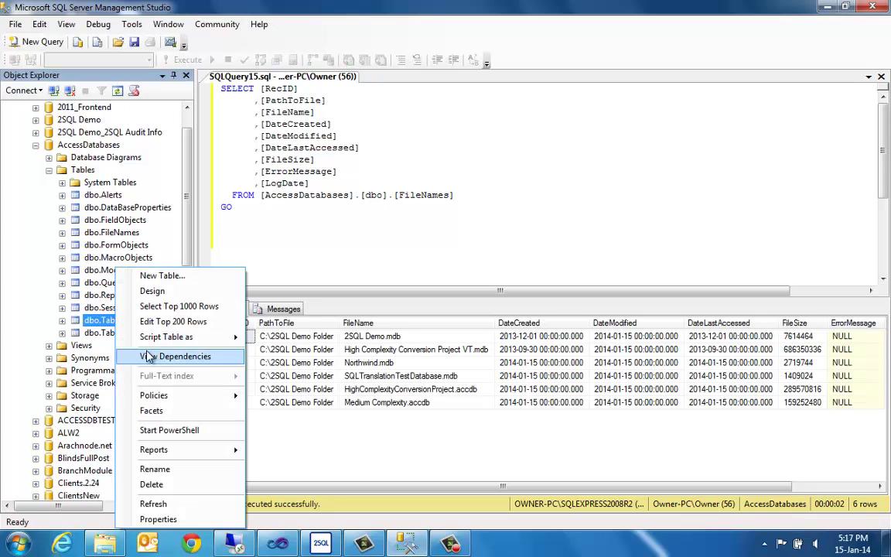
{"action": "mouse_move", "coordinate": [154, 338]}
{"action": "mouse_move", "coordinate": [304, 413]}
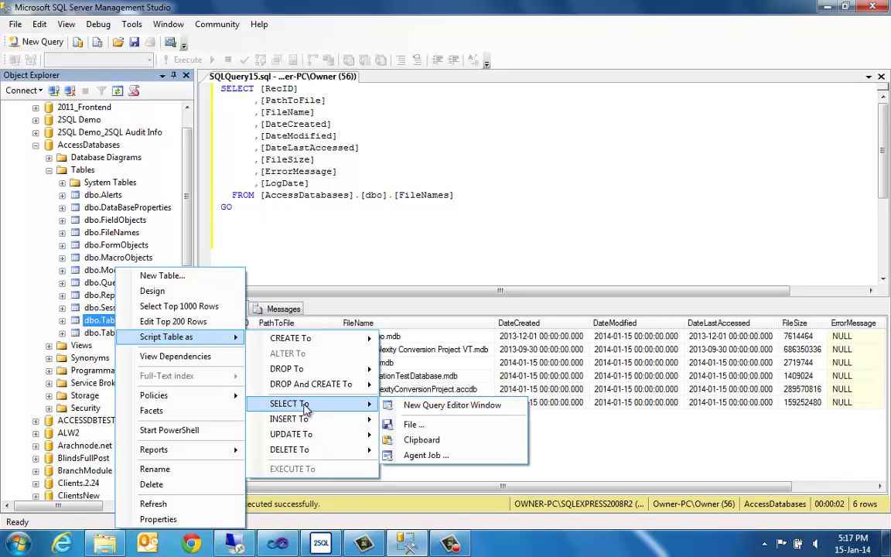
{"action": "left_click", "coordinate": [429, 404]}
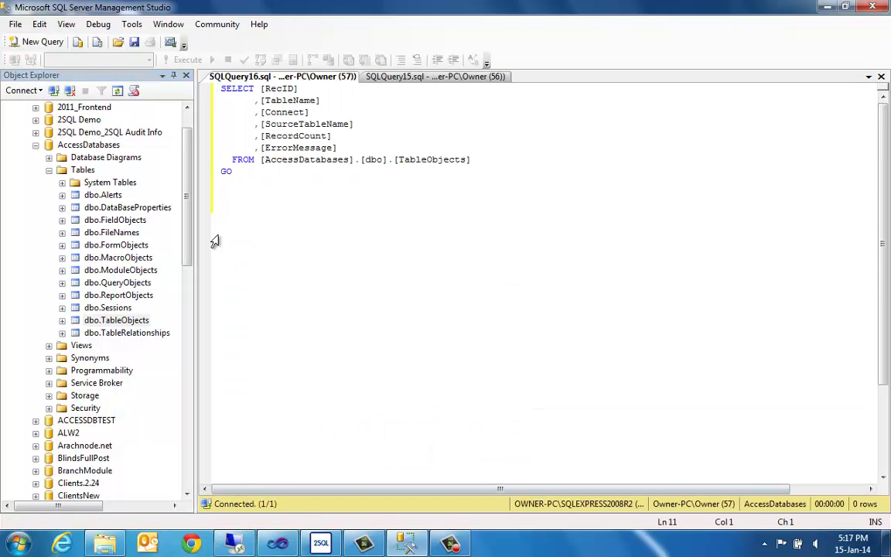
{"action": "left_click", "coordinate": [188, 60]}
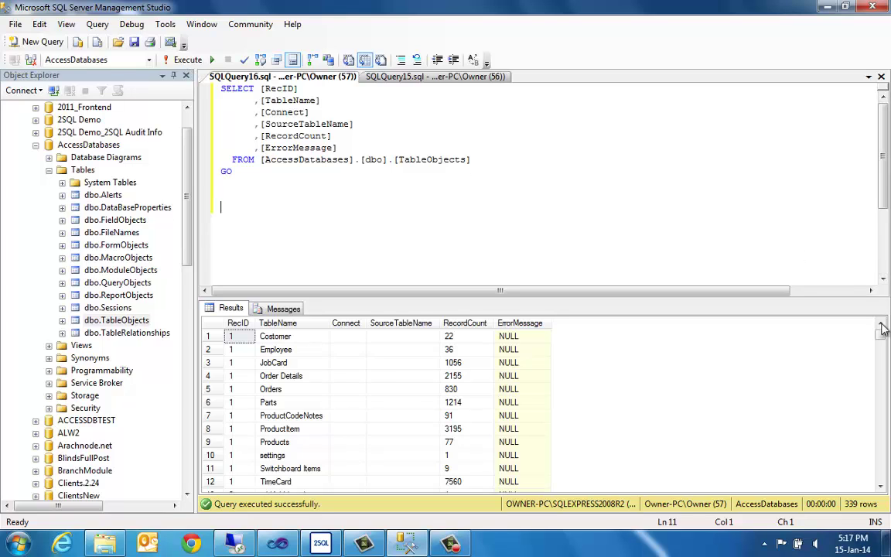
{"action": "mouse_move", "coordinate": [881, 334]}
{"action": "left_mouse_down"}
{"action": "mouse_move", "coordinate": [881, 360]}
{"action": "mouse_move", "coordinate": [886, 348]}
{"action": "left_mouse_up"}
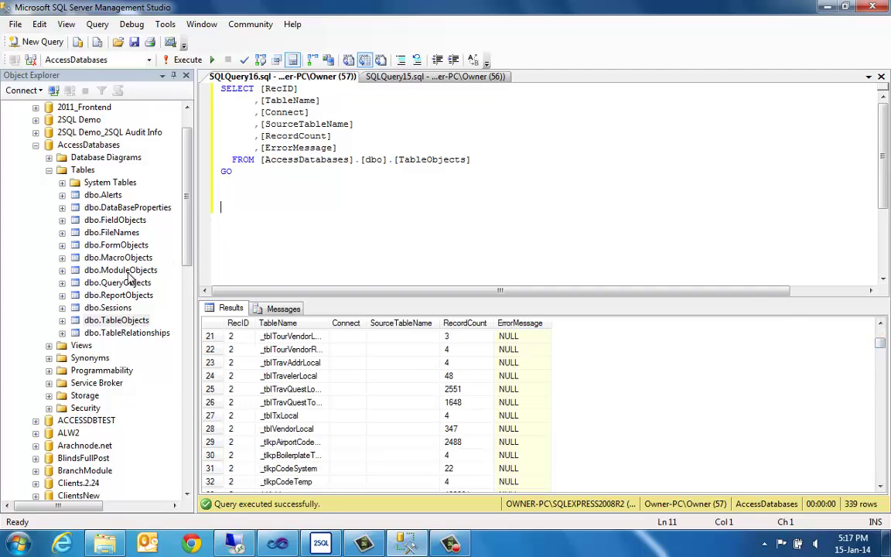
Script the dbo.TableRelationships table as a SELECT in a new query window and execute it
{"action": "left_click", "coordinate": [110, 333]}
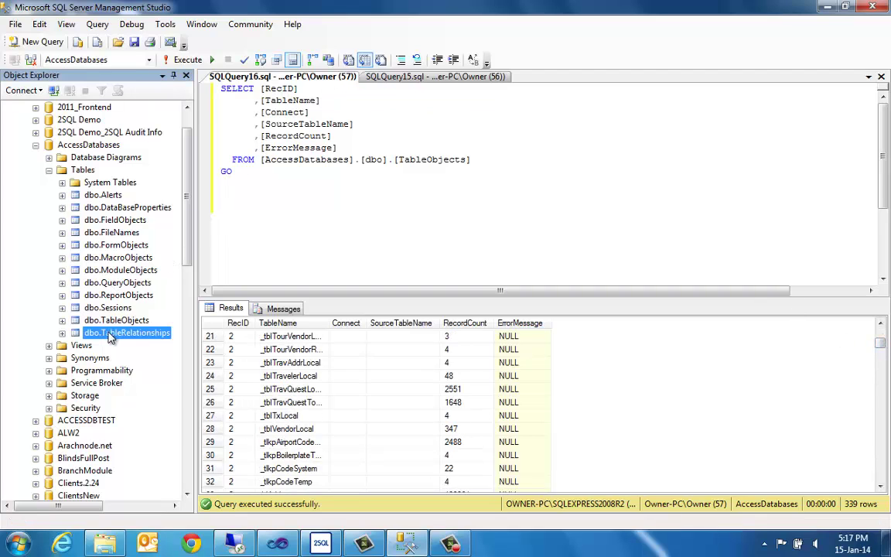
{"action": "right_click", "coordinate": [109, 333]}
{"action": "mouse_move", "coordinate": [158, 337]}
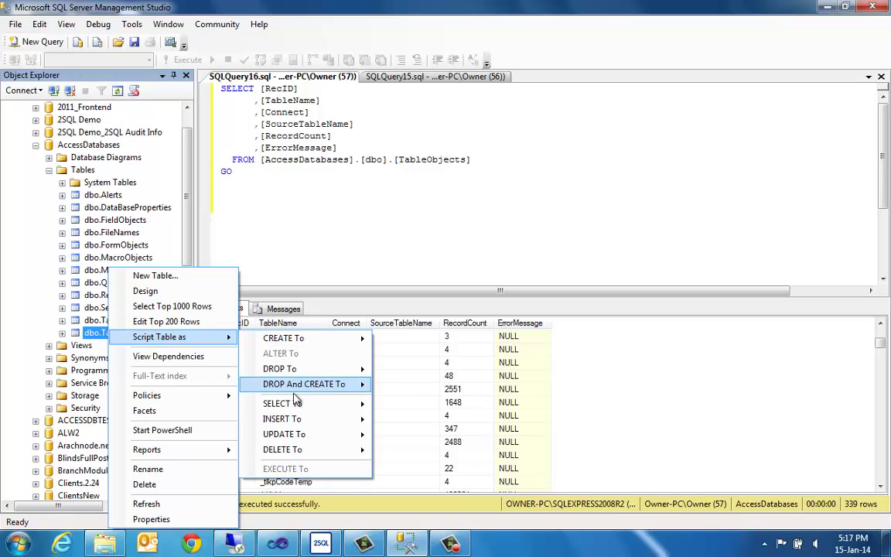
{"action": "mouse_move", "coordinate": [363, 403]}
{"action": "left_click", "coordinate": [428, 405]}
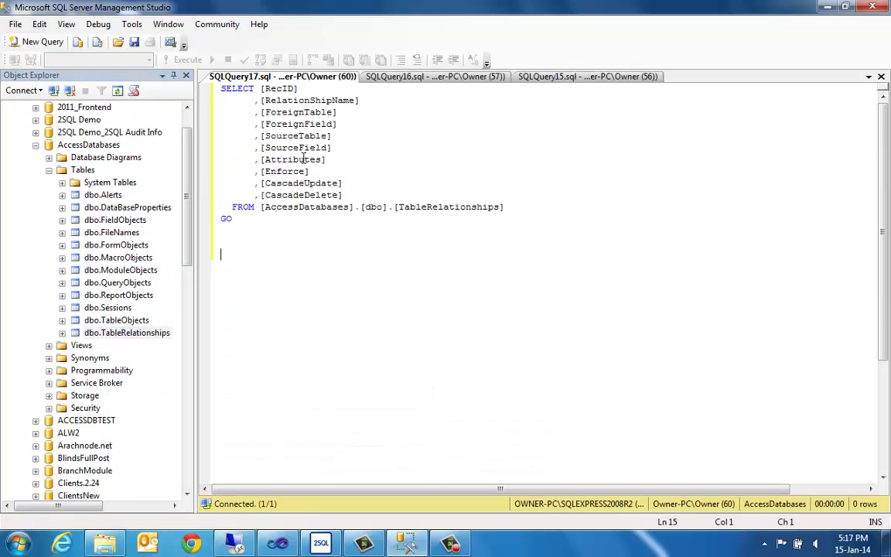
{"action": "left_click", "coordinate": [188, 59]}
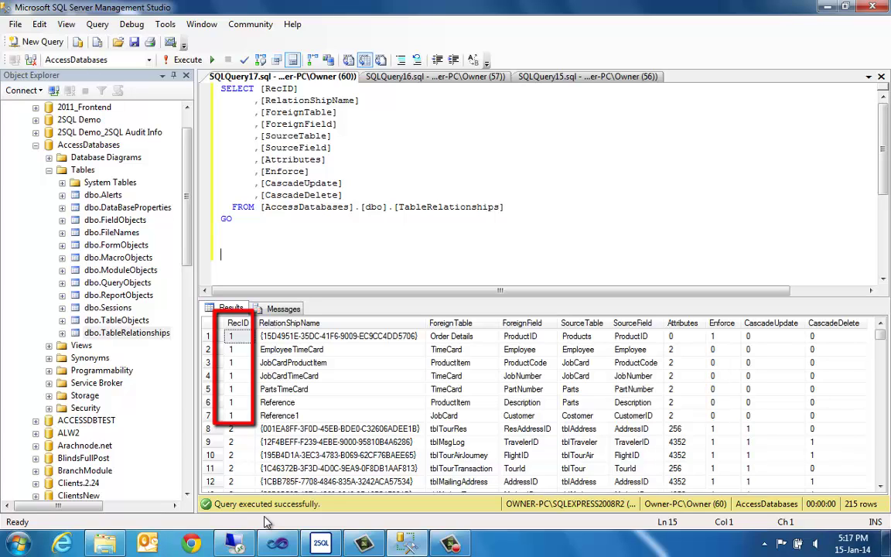
Script the dbo.DataBaseProperties table as a SELECT in a new query window, execute it and browse the listed properties
{"action": "left_click", "coordinate": [127, 208]}
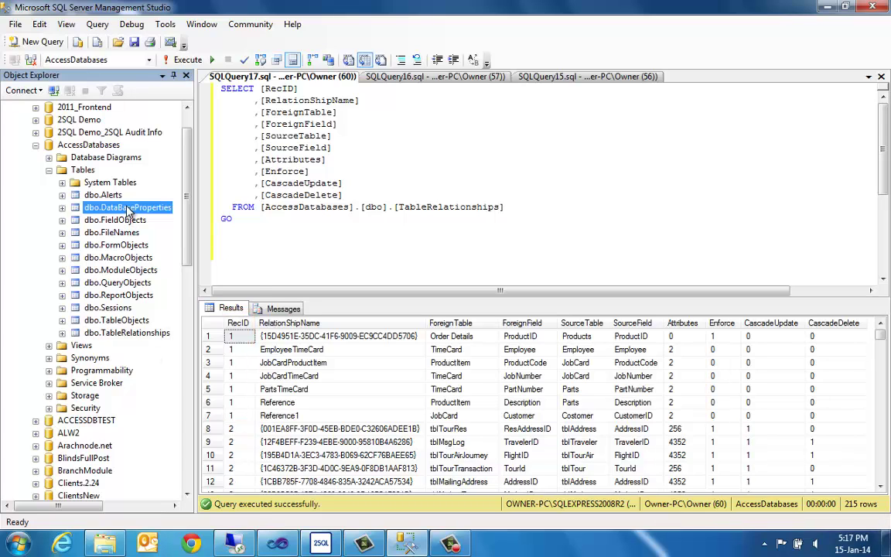
{"action": "right_click", "coordinate": [127, 208]}
{"action": "mouse_move", "coordinate": [224, 276]}
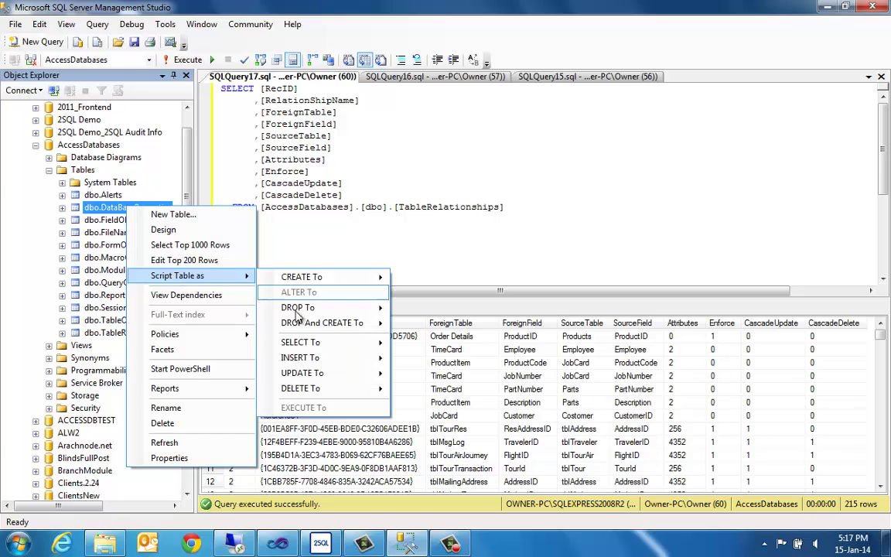
{"action": "mouse_move", "coordinate": [301, 342]}
{"action": "left_click", "coordinate": [433, 342]}
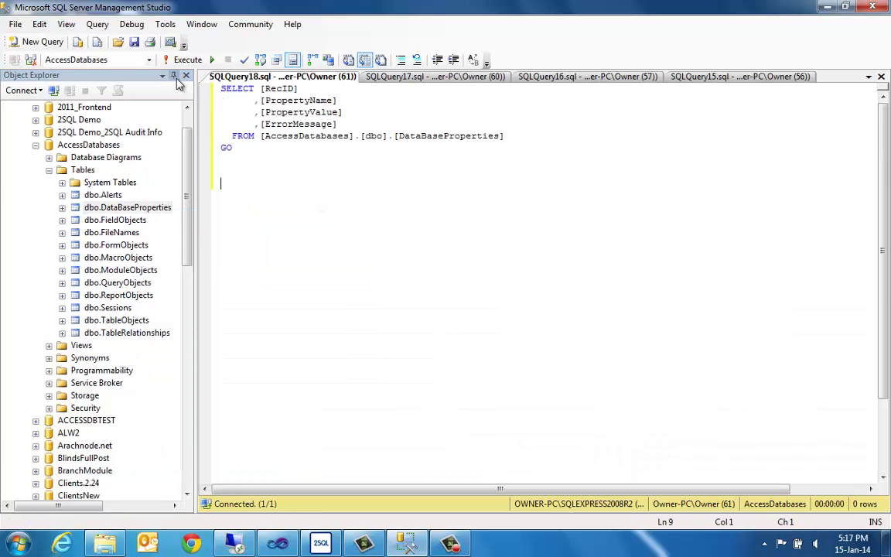
{"action": "left_click", "coordinate": [186, 59]}
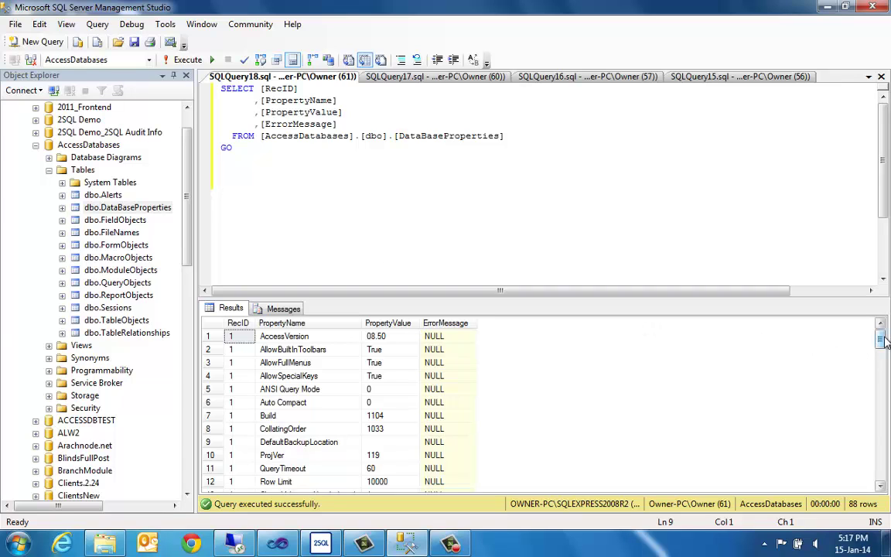
{"action": "left_click_drag", "start_coordinate": [884, 340], "coordinate": [882, 382]}
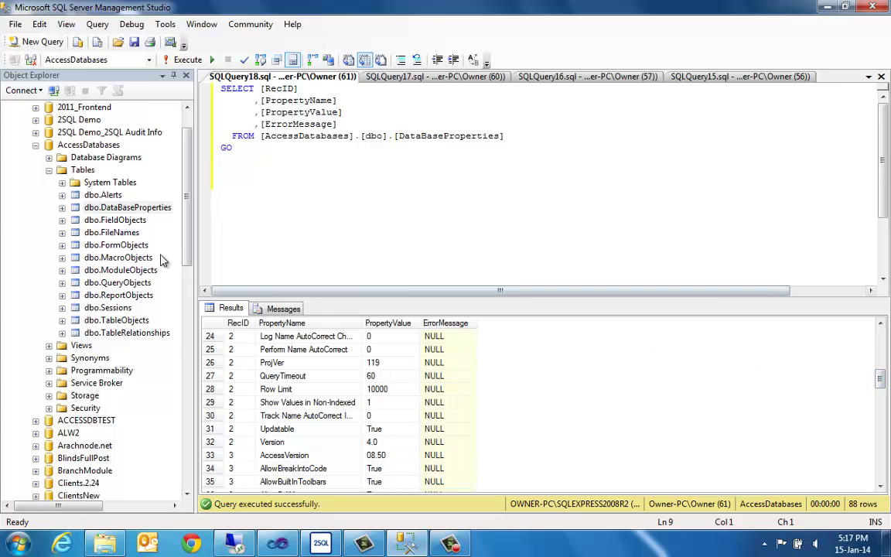
Script the dbo.QueryObjects table as a SELECT in a new query window and execute it
{"action": "left_click", "coordinate": [114, 284]}
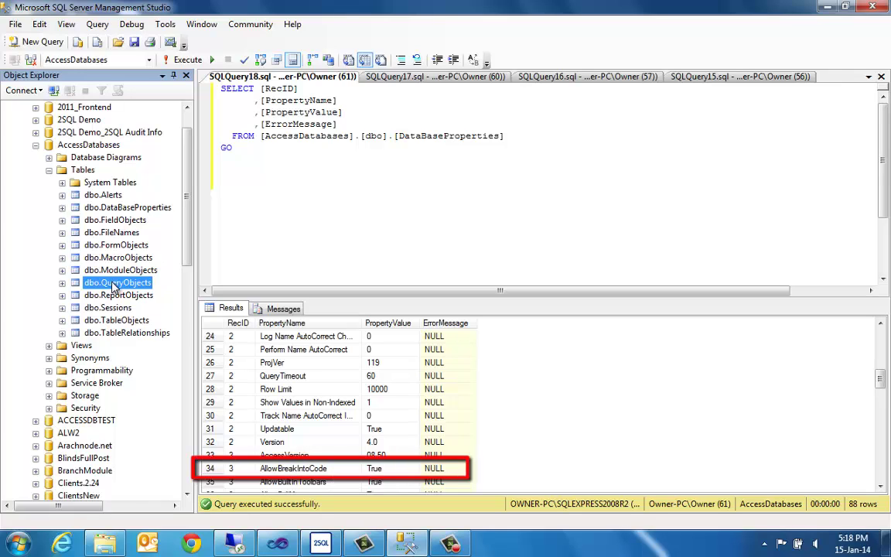
{"action": "right_click", "coordinate": [114, 284]}
{"action": "mouse_move", "coordinate": [147, 341]}
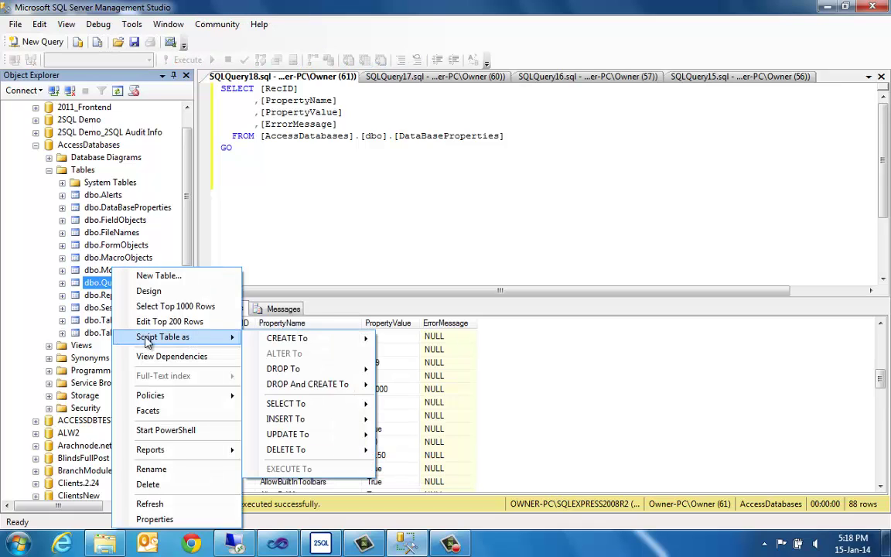
{"action": "mouse_move", "coordinate": [287, 403]}
{"action": "left_click", "coordinate": [398, 404]}
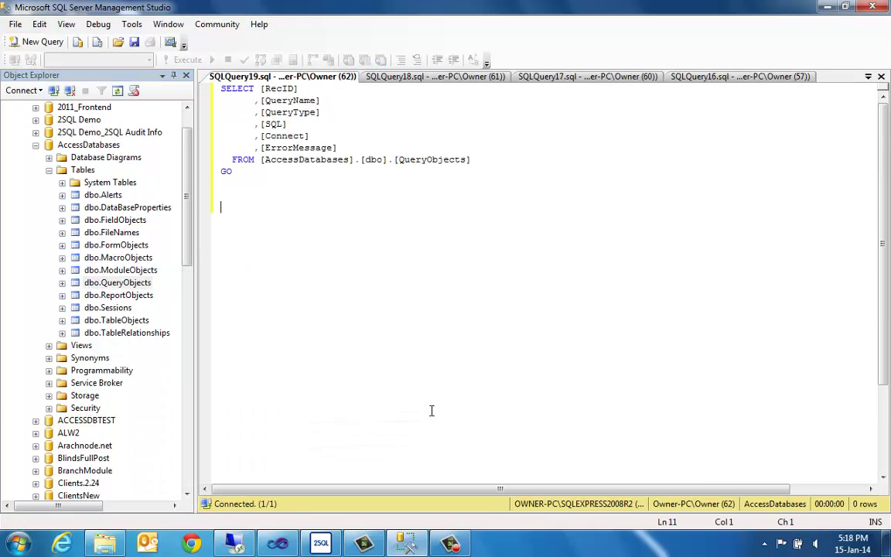
{"action": "left_click", "coordinate": [183, 64]}
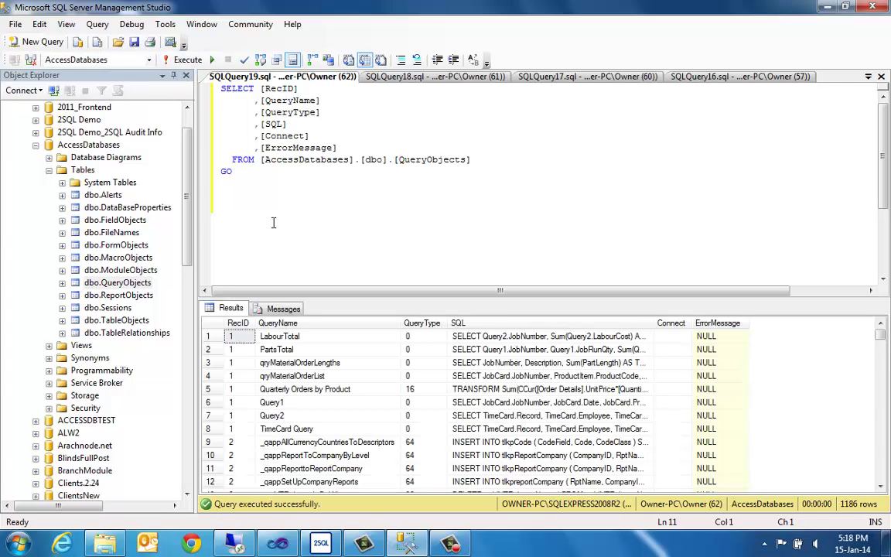
Script the dbo.FormObjects table as a SELECT in a new query window and execute it
{"action": "left_click", "coordinate": [114, 245]}
{"action": "right_click", "coordinate": [114, 246]}
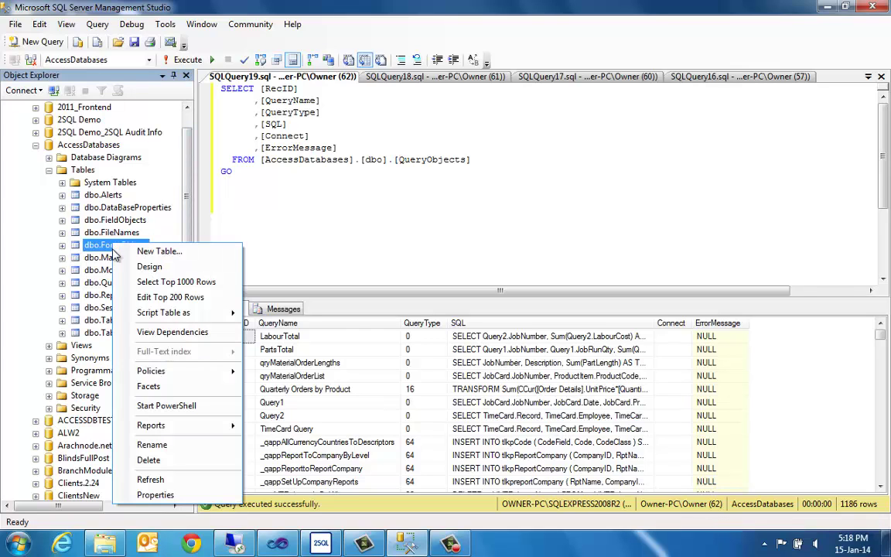
{"action": "mouse_move", "coordinate": [153, 313]}
{"action": "mouse_move", "coordinate": [313, 380]}
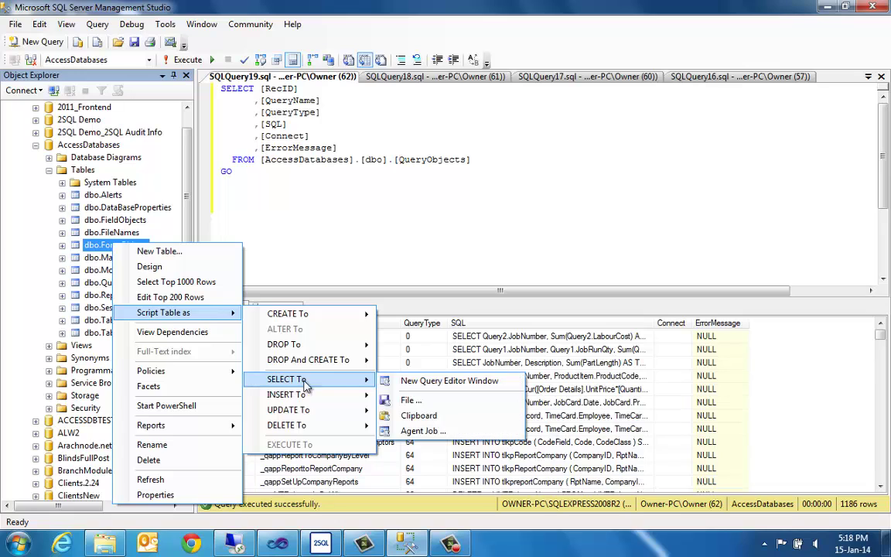
{"action": "left_click", "coordinate": [416, 381]}
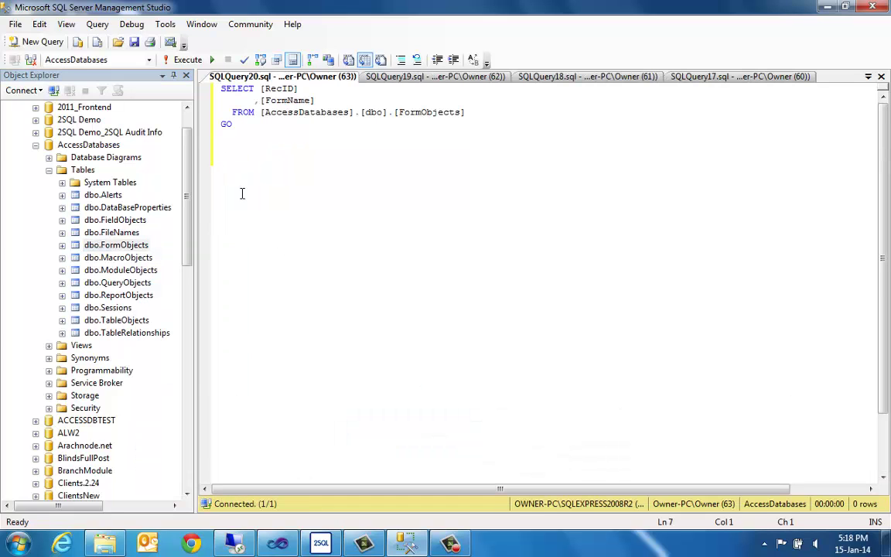
{"action": "left_click", "coordinate": [180, 63]}
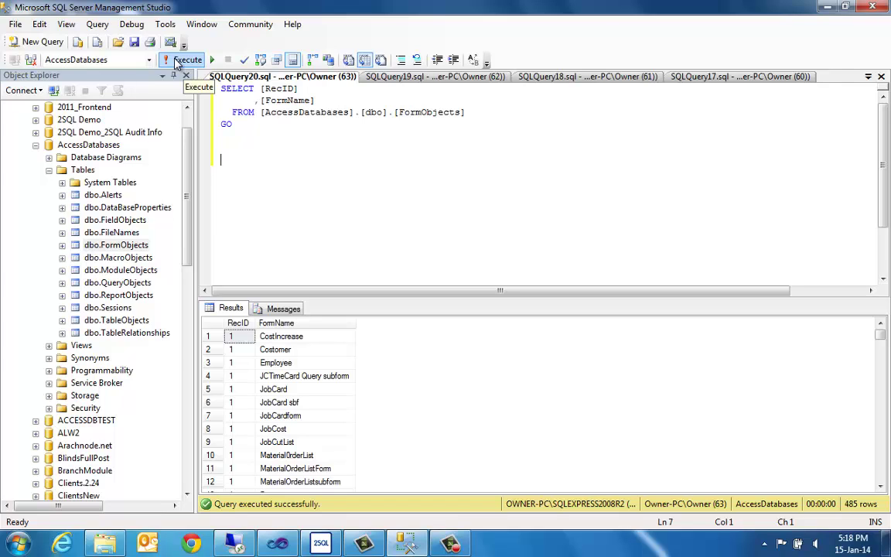
Script the dbo.ComplexityRating view of AccessDatabases as a SELECT in a new query window, execute it and browse the ratings
{"action": "left_click", "coordinate": [49, 346]}
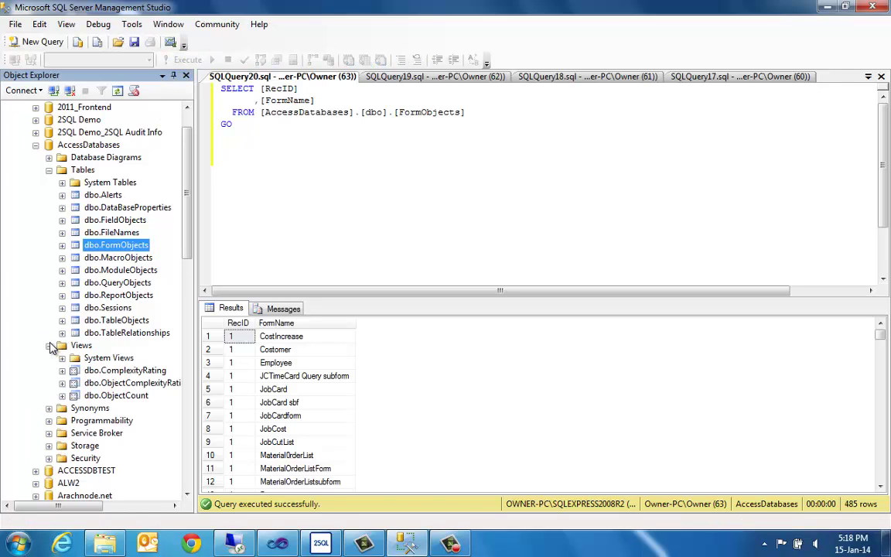
{"action": "left_click", "coordinate": [103, 373]}
{"action": "right_click", "coordinate": [103, 373]}
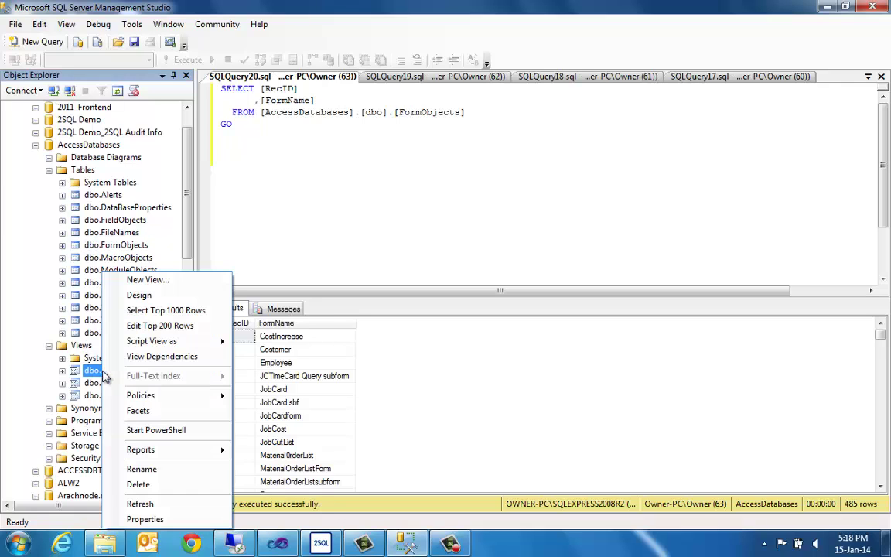
{"action": "mouse_move", "coordinate": [156, 342]}
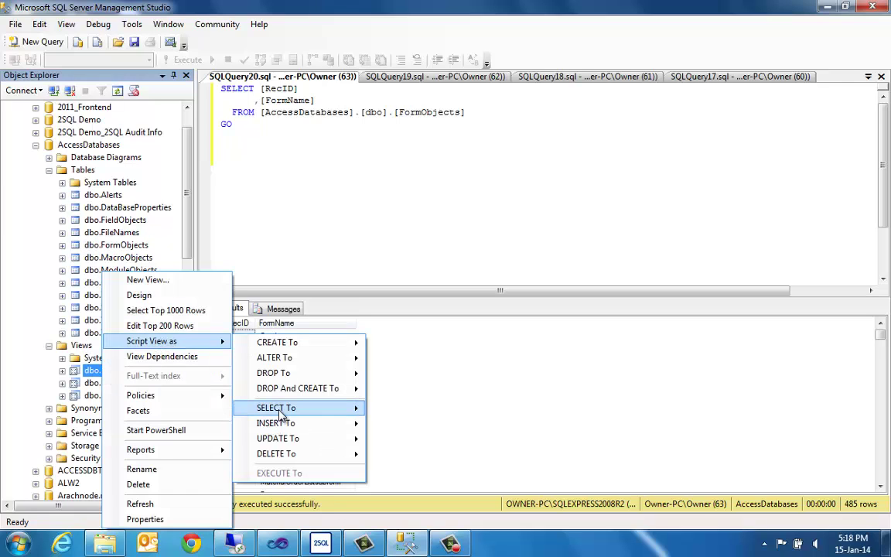
{"action": "mouse_move", "coordinate": [321, 408]}
{"action": "left_click", "coordinate": [375, 410]}
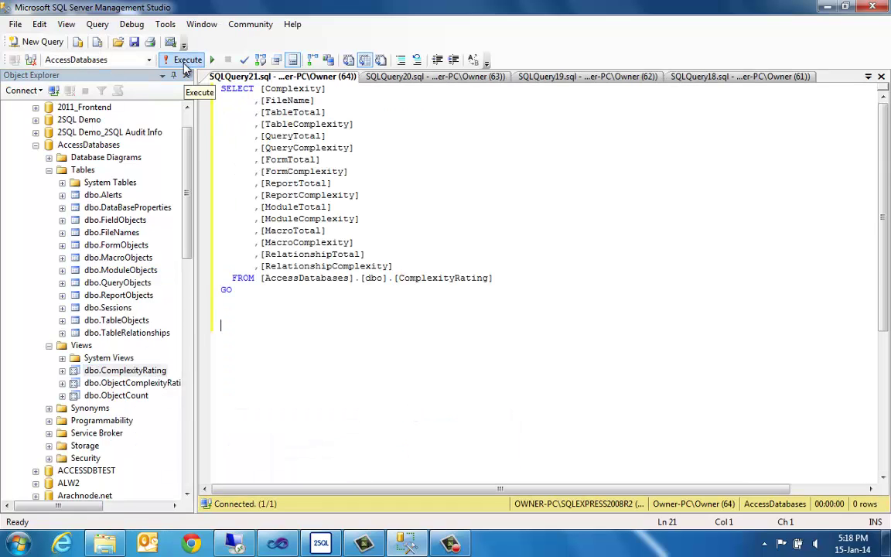
{"action": "left_click", "coordinate": [185, 62]}
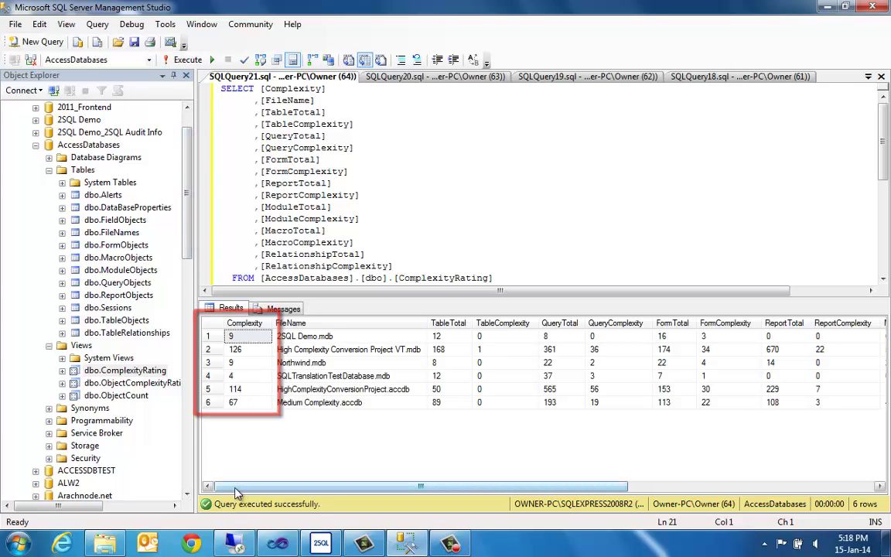
{"action": "left_click_drag", "start_coordinate": [242, 488], "coordinate": [219, 486]}
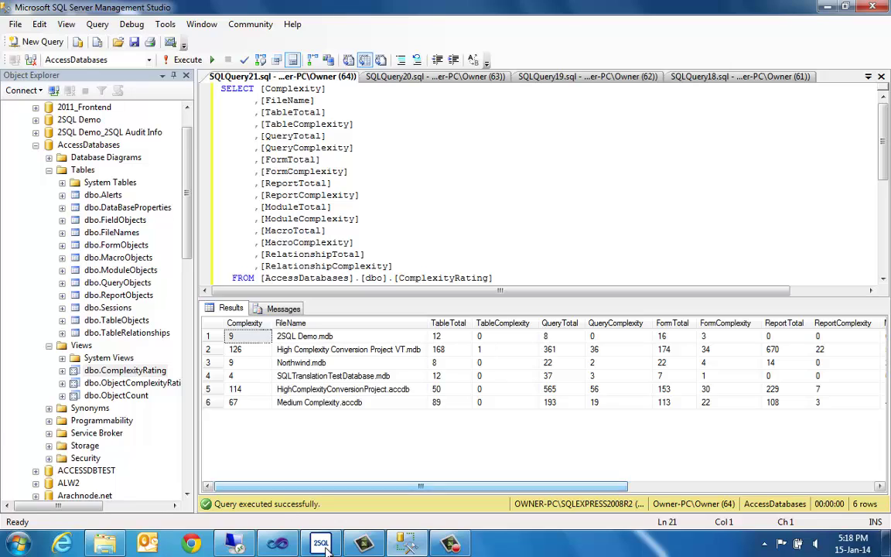